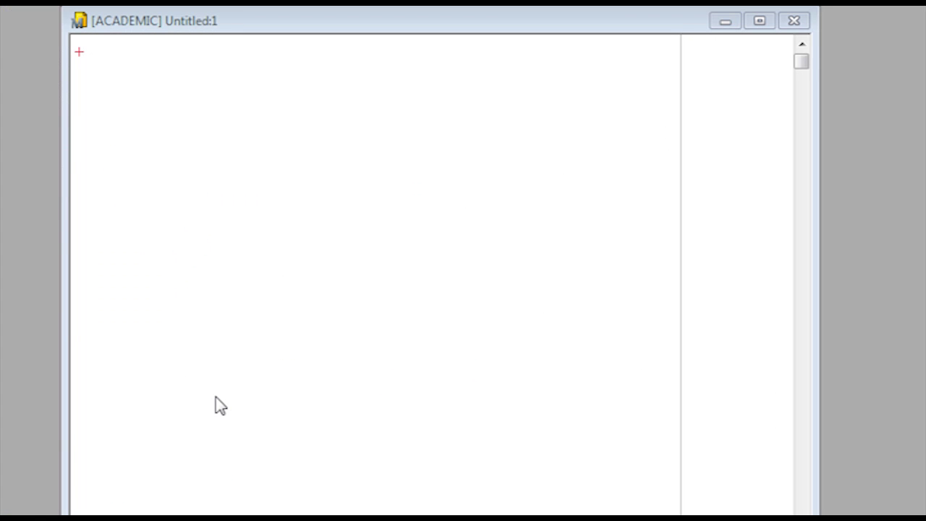
# - Add a 'Transfer Function' text heading at the top of the worksheet
pyautogui.click(94, 72)
pyautogui.click(93, 73)
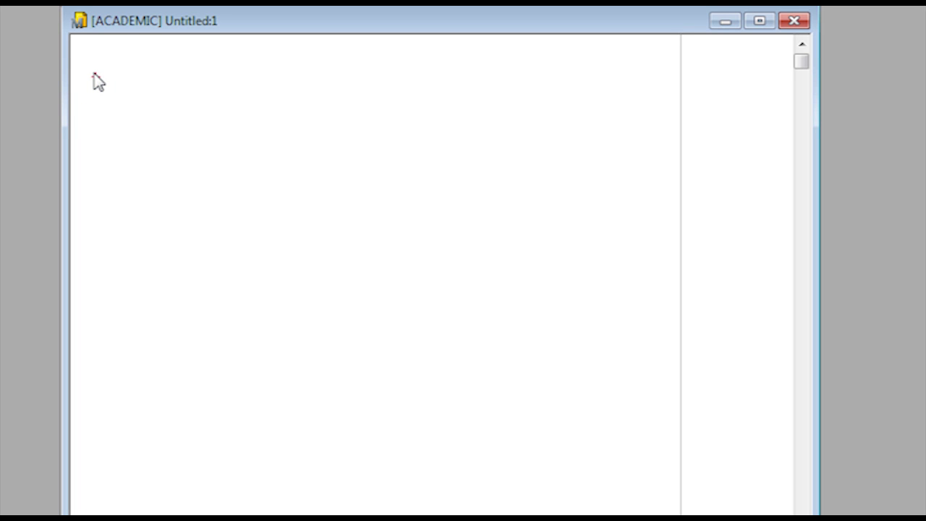
pyautogui.write('Transfer ')
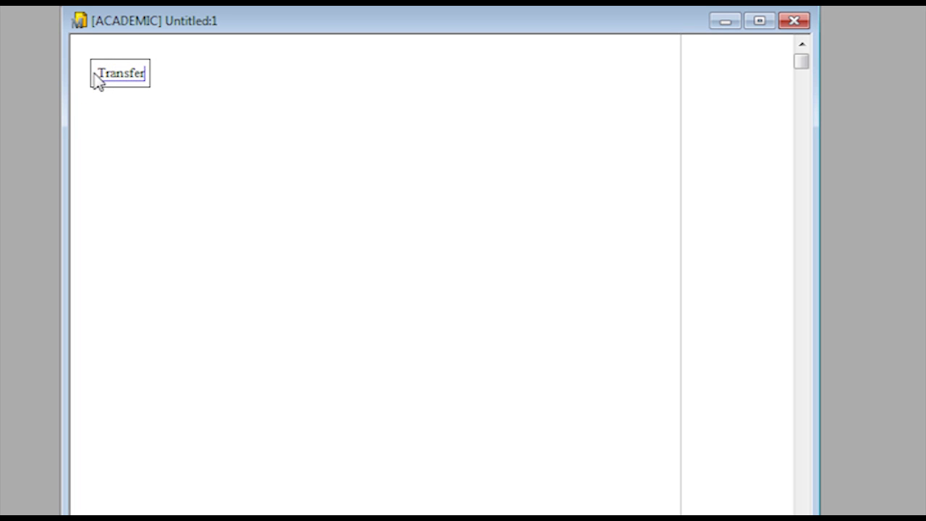
pyautogui.write('Function')
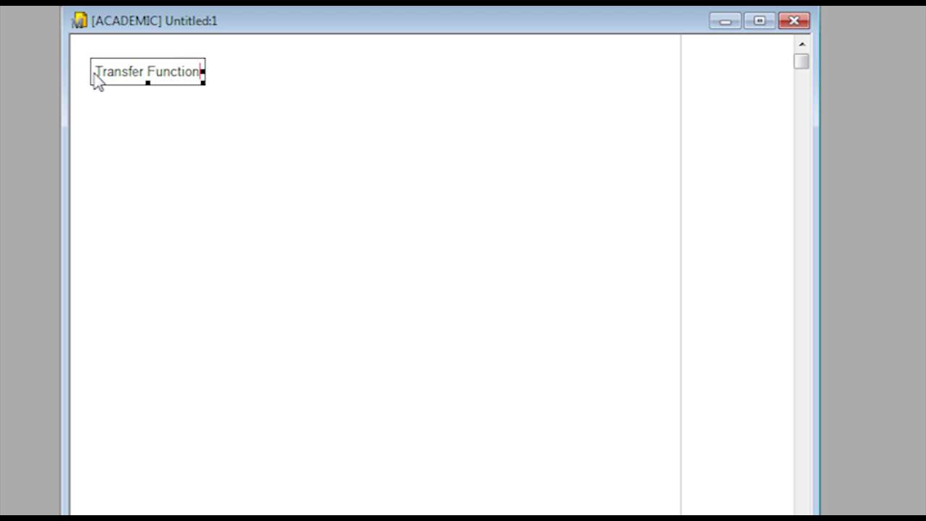
# - Start defining G(s) := 0.7·(s²+2·s+2) as the numerator of a fraction
pyautogui.click(131, 136)
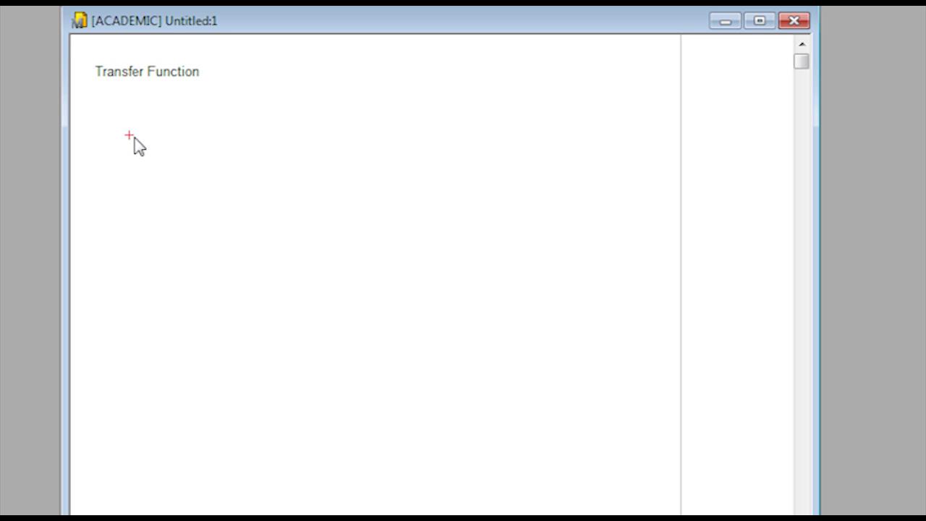
pyautogui.write('G(s)')
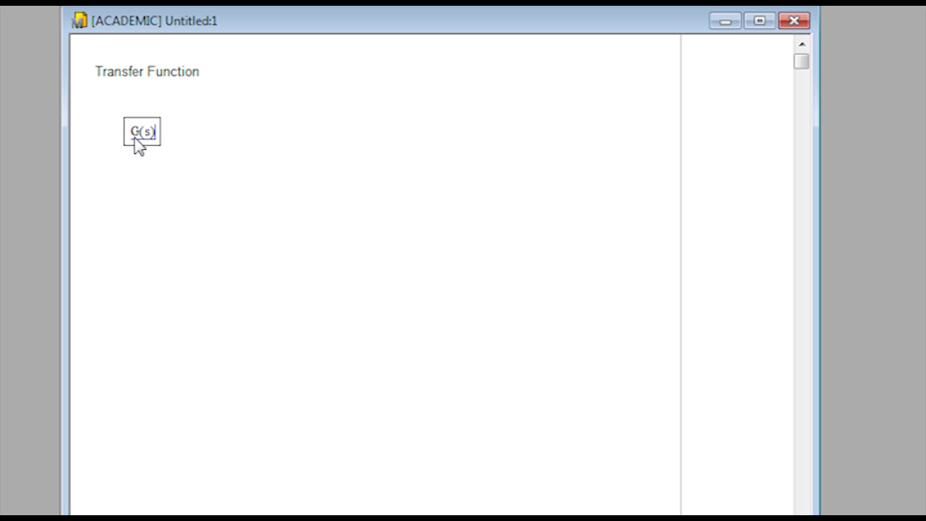
pyautogui.hotkey('ctrl', '=')
pyautogui.write('0')
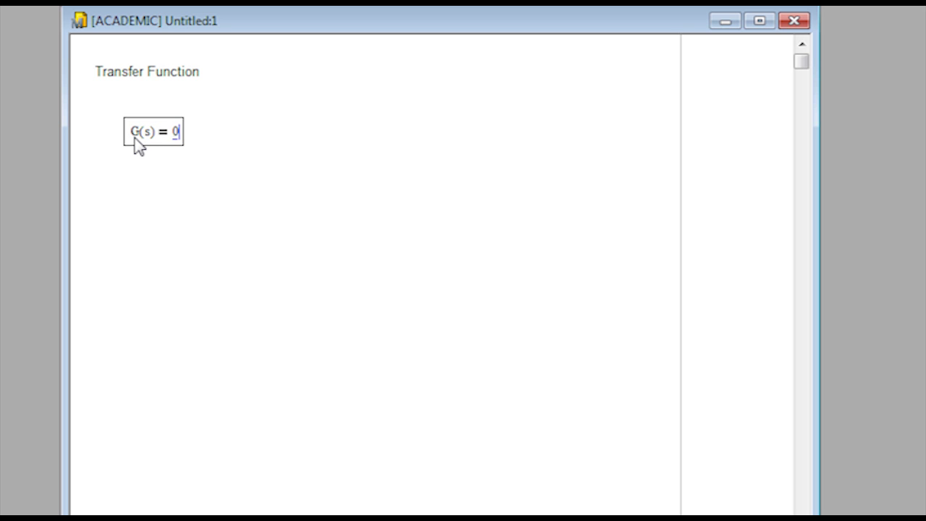
pyautogui.write('.7*')
pyautogui.write('(s^2')
pyautogui.press('space')
pyautogui.write('+')
pyautogui.write('2*s')
pyautogui.write('+2')
pyautogui.press('space')
pyautogui.press('space')
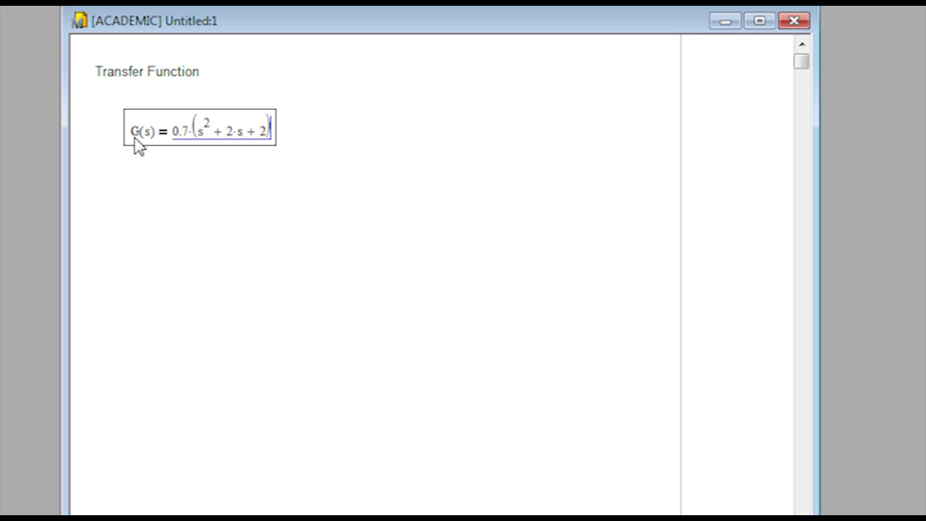
pyautogui.press('/')
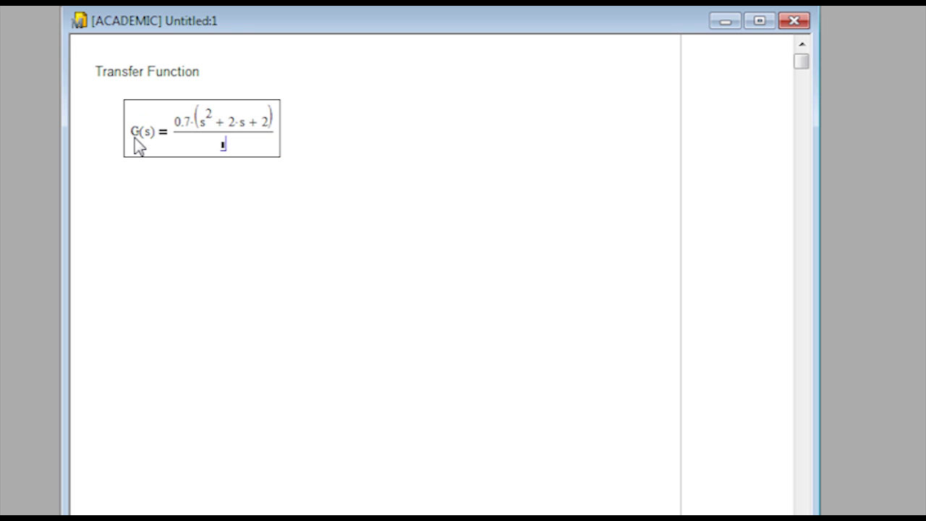
# - Enter the denominator s⁵+5·s⁴+2·s³−4·s²+6
pyautogui.write('s^5')
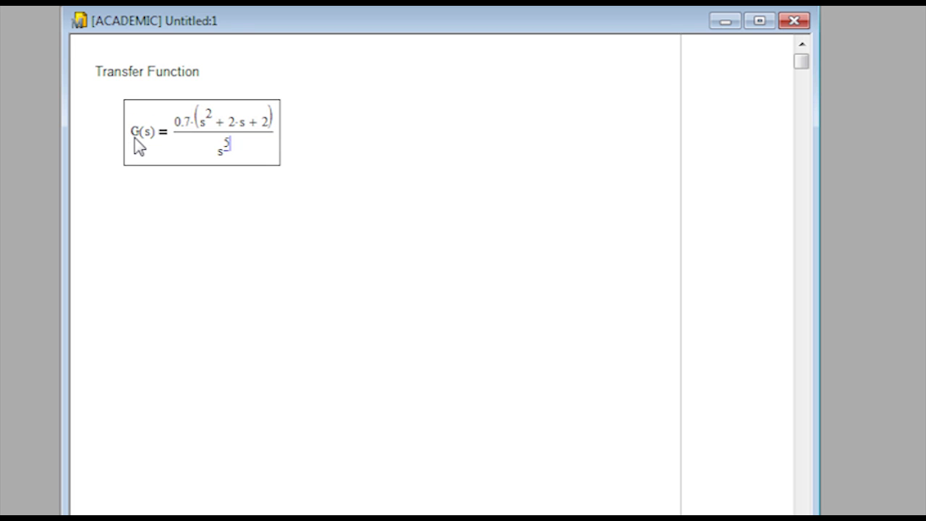
pyautogui.press('space')
pyautogui.write('+')
pyautogui.press("'")
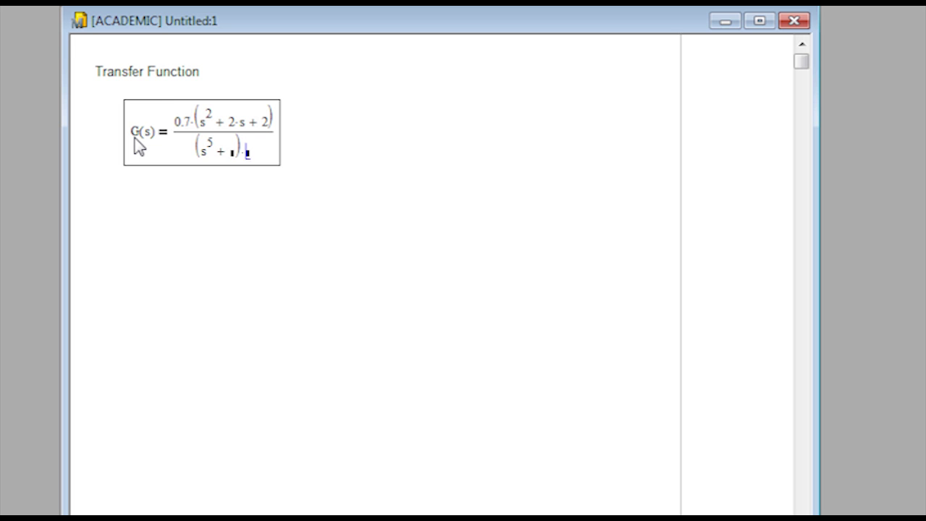
pyautogui.press('BackSpace')
pyautogui.press('BackSpace')
pyautogui.write('s^5')
pyautogui.press('space')
pyautogui.write('+5*s^4')
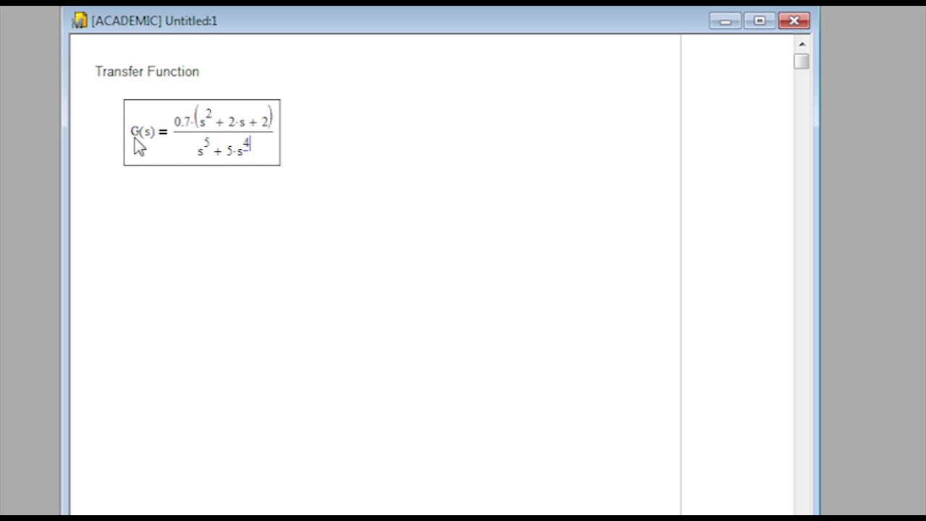
pyautogui.press('space')
pyautogui.write('+2*s')
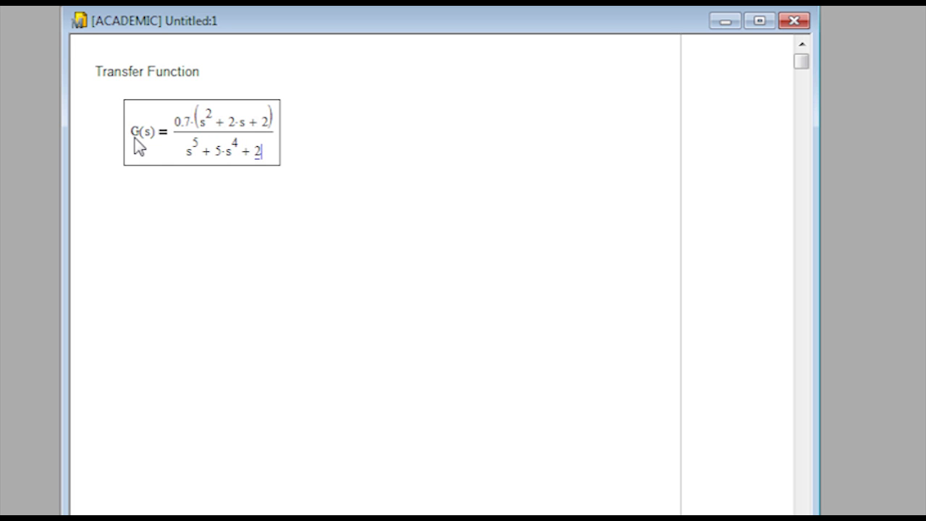
pyautogui.write('^3')
pyautogui.press('space')
pyautogui.write('-4*s^2')
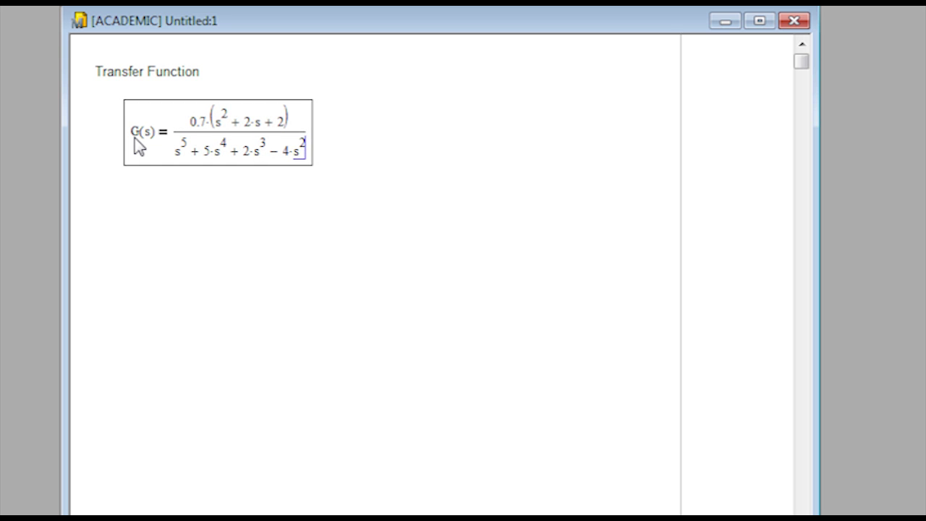
pyautogui.press('space')
pyautogui.write('+6')
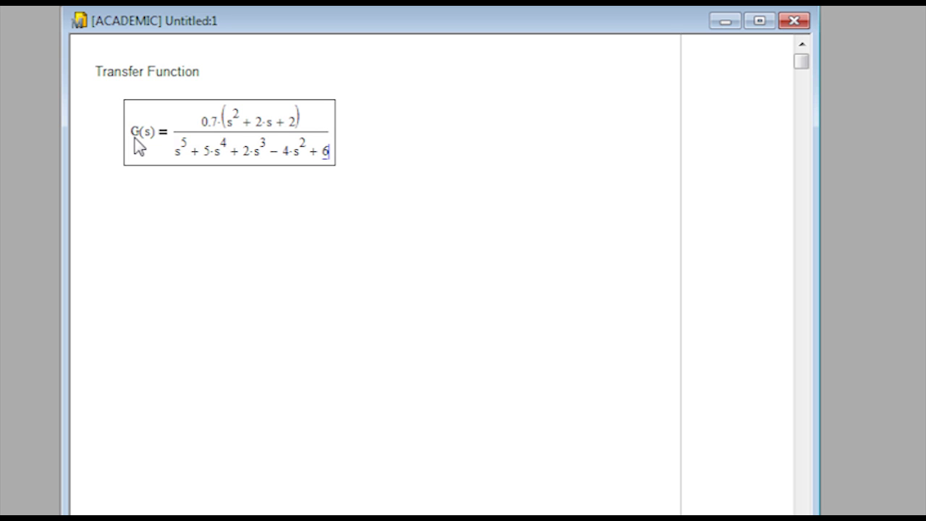
# - Adjust the denominator before the constant 6, adding then removing a 0·s term
pyautogui.click(317, 155)
pyautogui.write('+')
pyautogui.click(325, 154)
pyautogui.write('0*s')
pyautogui.click(337, 194)
pyautogui.click(334, 152)
pyautogui.press('BackSpace')
pyautogui.press('BackSpace')
pyautogui.press('BackSpace')
pyautogui.press('BackSpace')
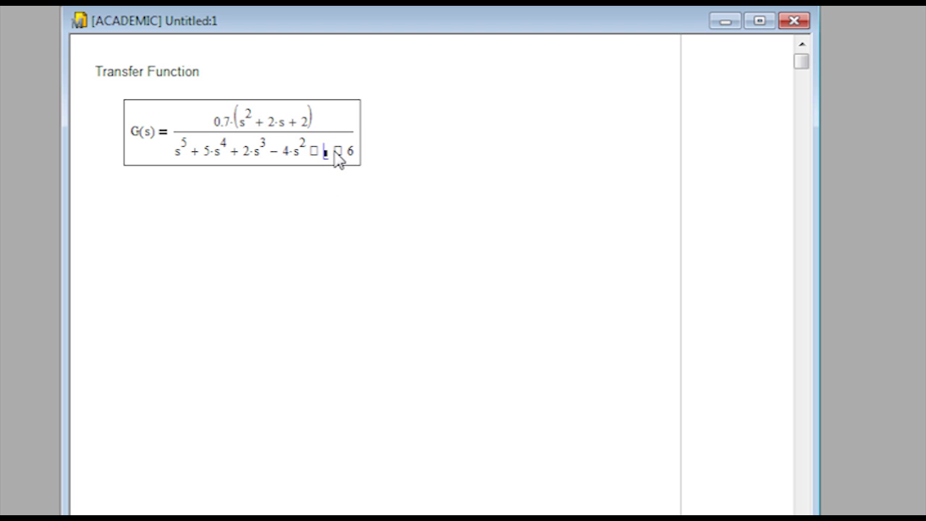
pyautogui.press('BackSpace')
pyautogui.write('+')
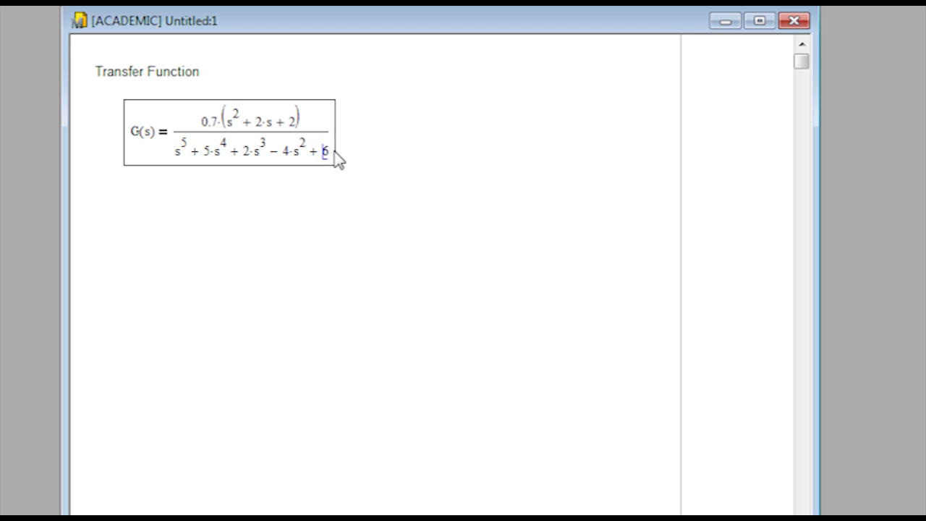
pyautogui.click(362, 160)
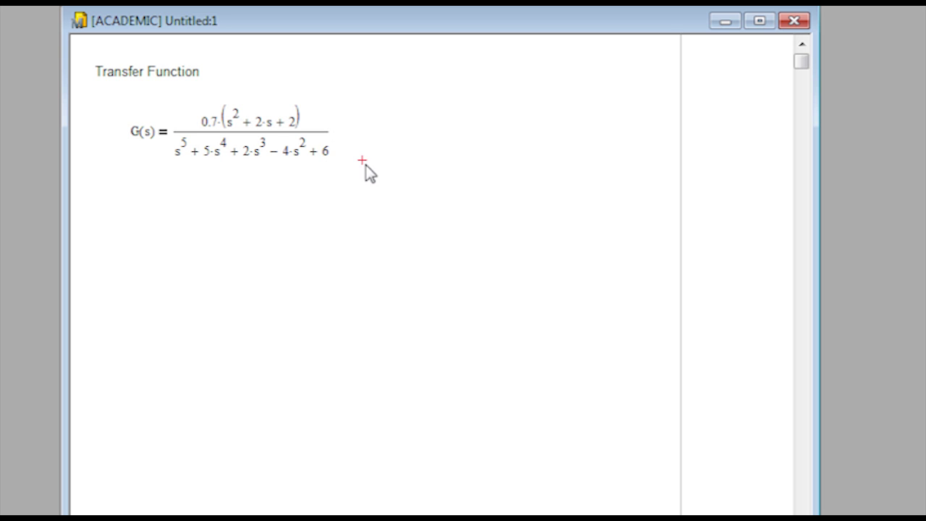
# - Start an entry below the equation, then undo the stray s²
pyautogui.click(95, 204)
pyautogui.click(96, 208)
pyautogui.write('s^2')
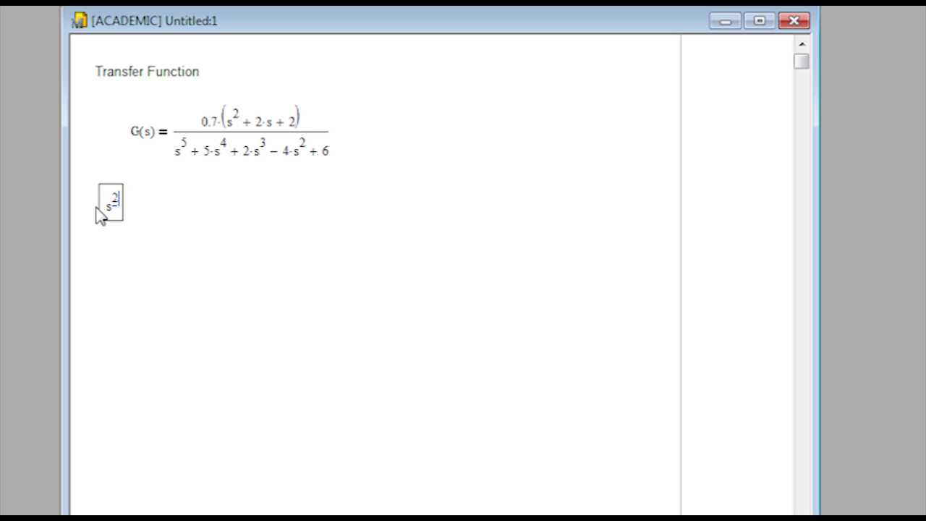
pyautogui.hotkey('ctrl', 'z')
# - Copy the numerator s²+2·s+2 below and evaluate it with coeffs, giving (2, 2, 1)
pyautogui.click(235, 120)
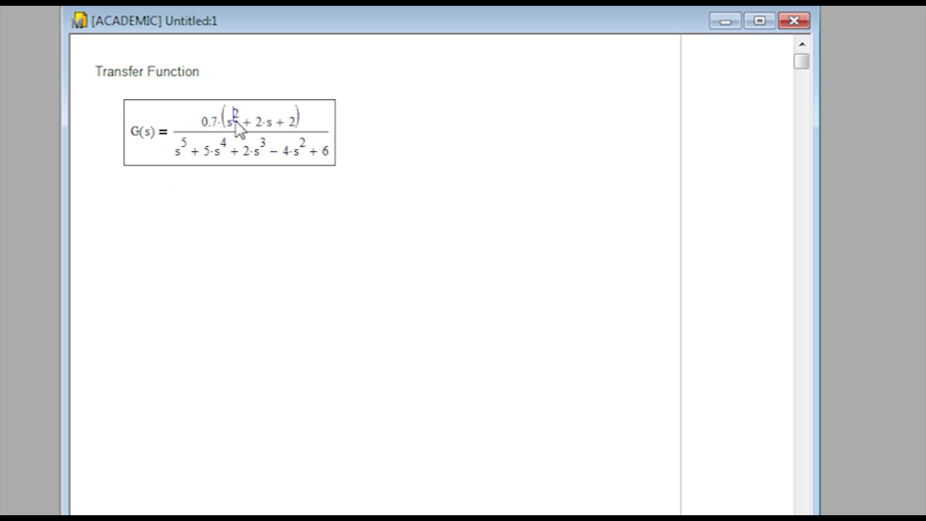
pyautogui.click(294, 124)
pyautogui.moveTo(294, 124); pyautogui.dragTo(237, 121)
pyautogui.hotkey('ctrl', 'c')
pyautogui.click(107, 212)
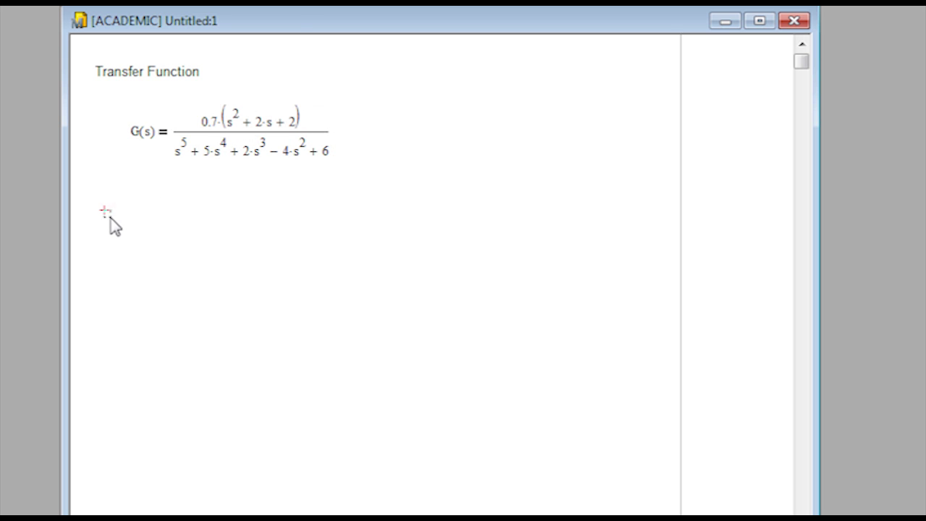
pyautogui.hotkey('ctrl', 'v')
pyautogui.press('Right')
pyautogui.press('Right')
pyautogui.press('Right')
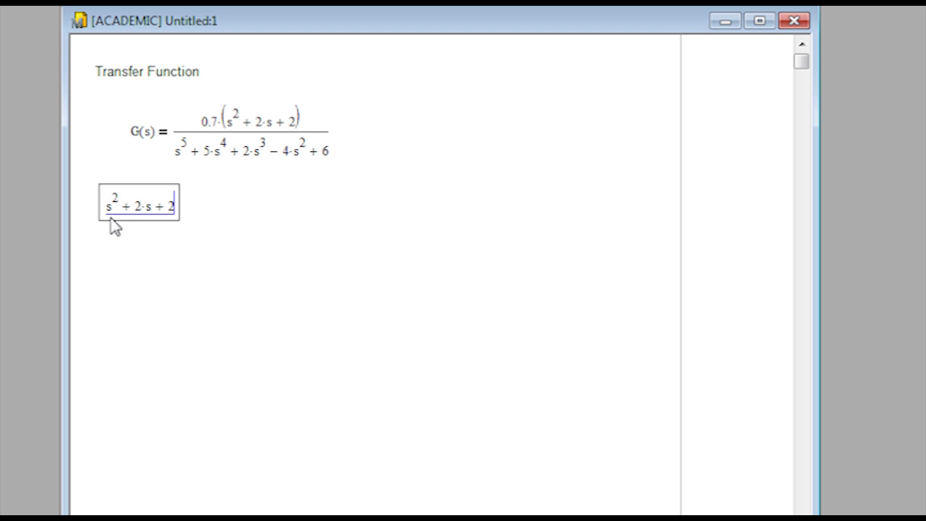
pyautogui.hotkey('ctrl', 'shift', '.')
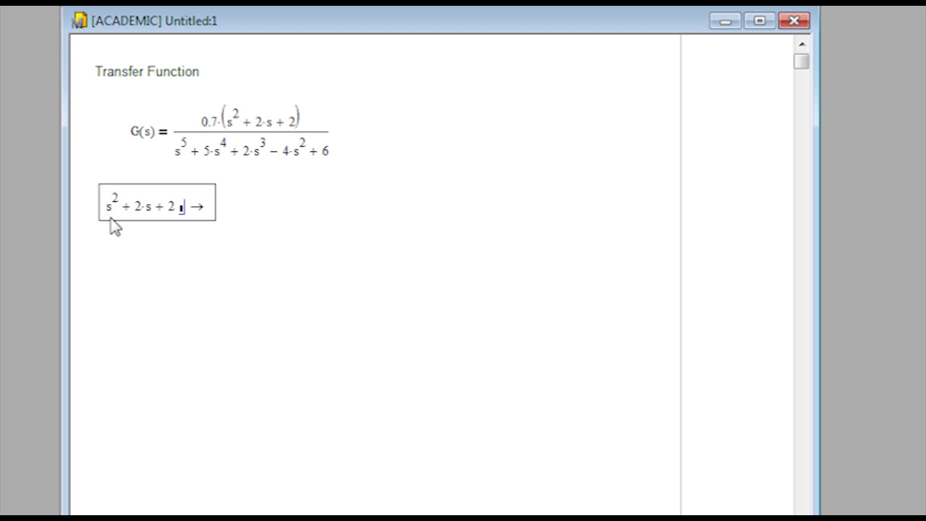
pyautogui.write('coeffs')
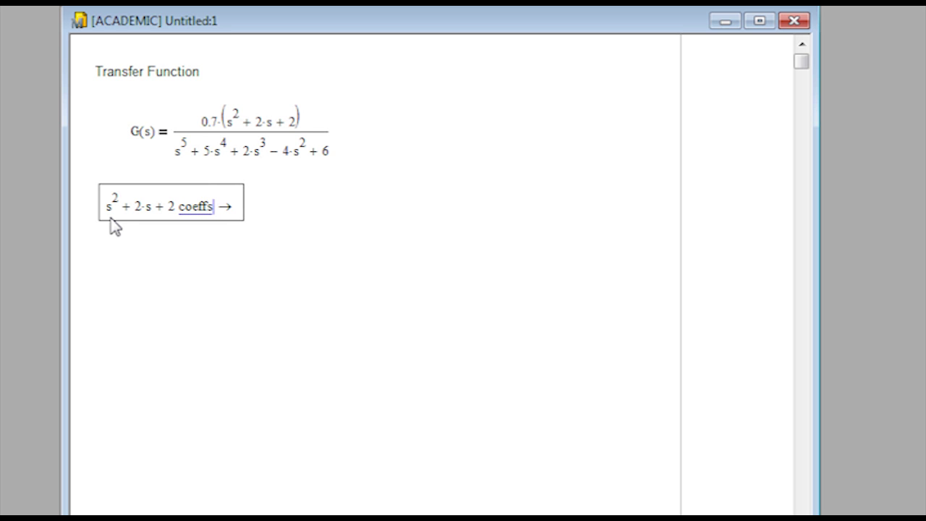
pyautogui.press('Return')
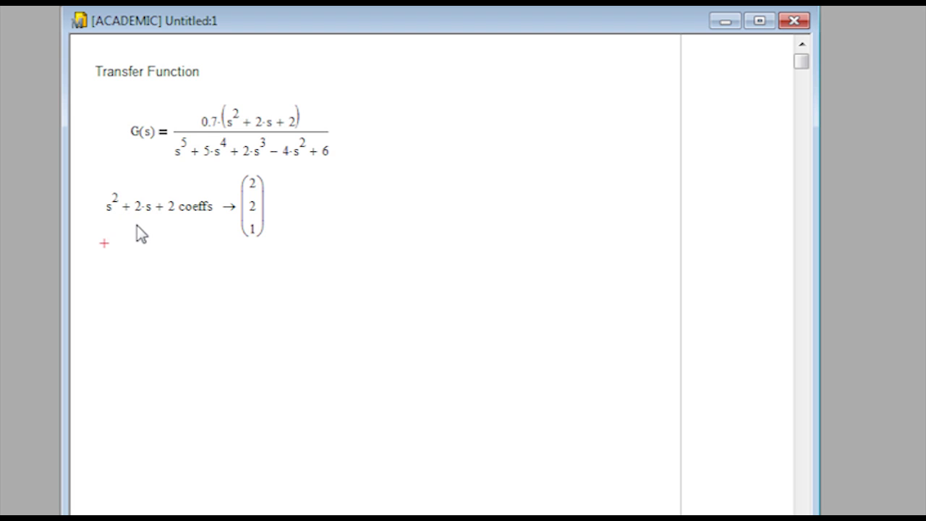
# - Prefix the coeffs expression with z := so z holds the numerator coefficients
pyautogui.click(198, 209)
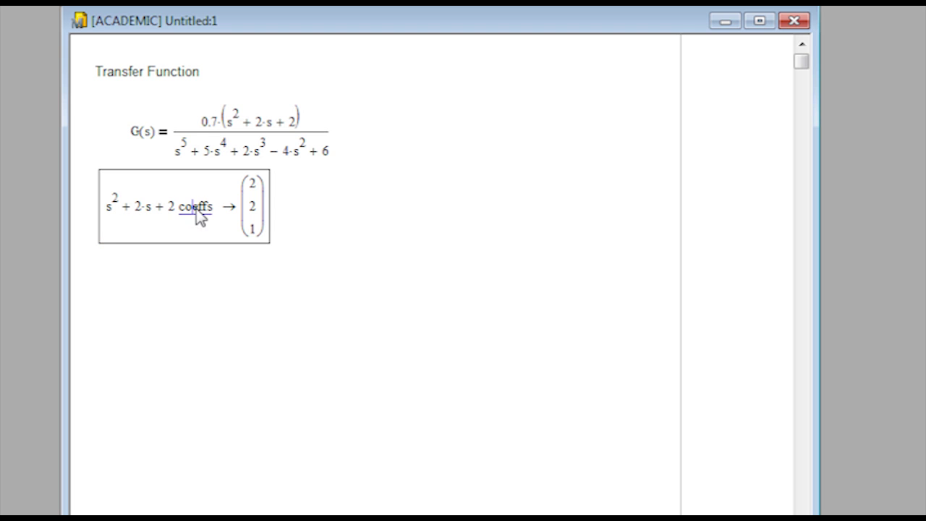
pyautogui.moveTo(198, 209); pyautogui.dragTo(138, 210)
pyautogui.click(138, 210)
pyautogui.moveTo(207, 211); pyautogui.dragTo(175, 208)
pyautogui.click(142, 210)
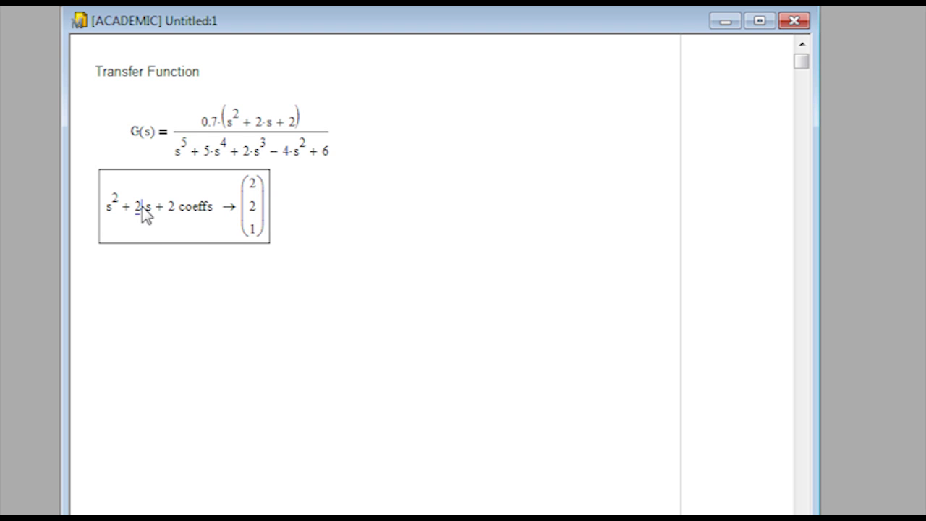
pyautogui.click(107, 210)
pyautogui.press('space')
pyautogui.press('space')
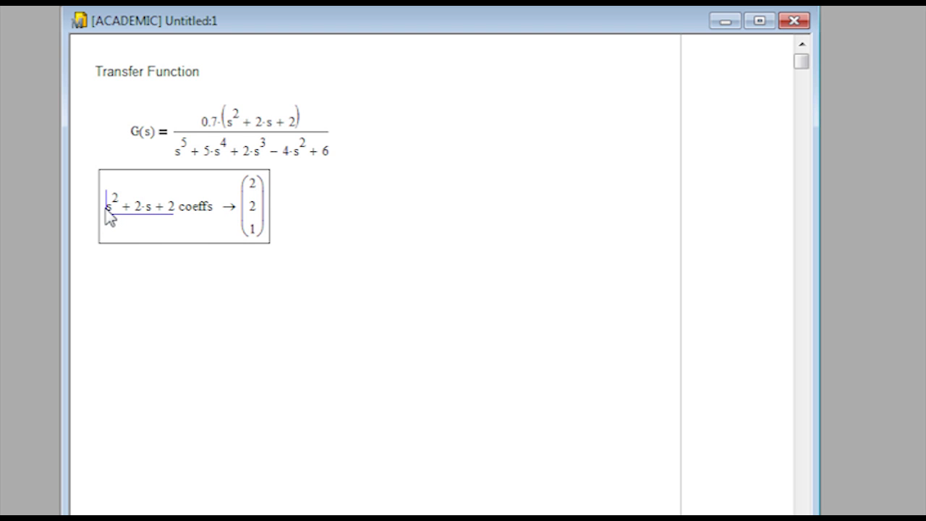
pyautogui.write(':= ')
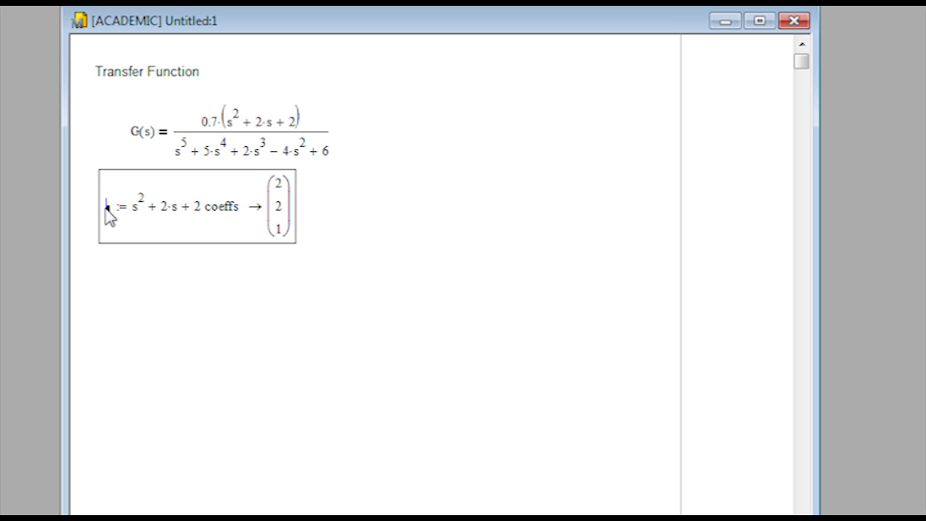
pyautogui.write('z')
pyautogui.click(104, 269)
# - Define zeros := polyroots(z) below the z definition
pyautogui.write('z=')
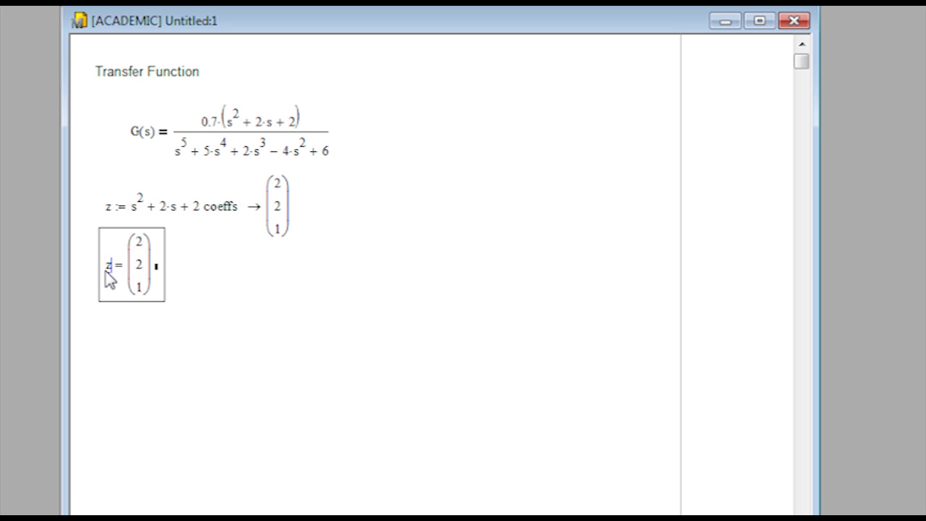
pyautogui.press('BackSpace')
pyautogui.press('BackSpace')
pyautogui.write('zer')
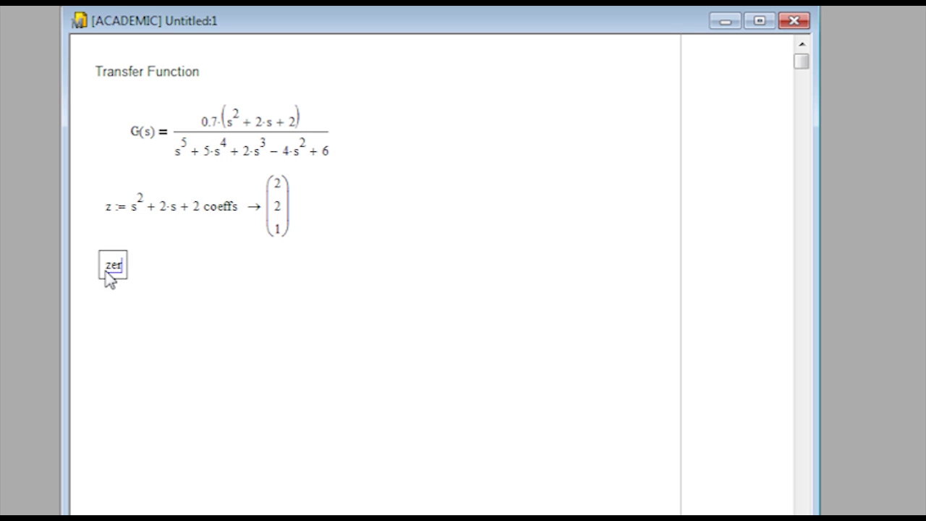
pyautogui.write('os:polyrott')
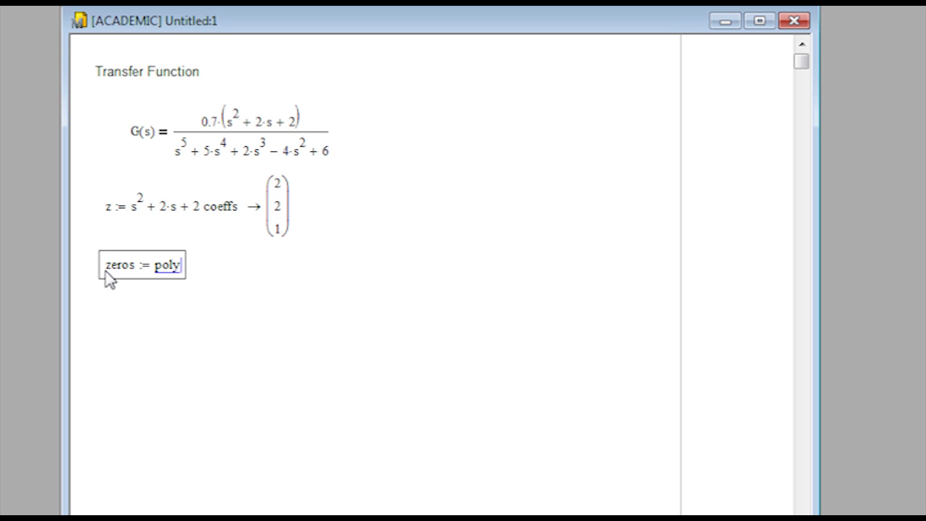
pyautogui.press('BackSpace')
pyautogui.press('BackSpace')
pyautogui.write('ots(z)')
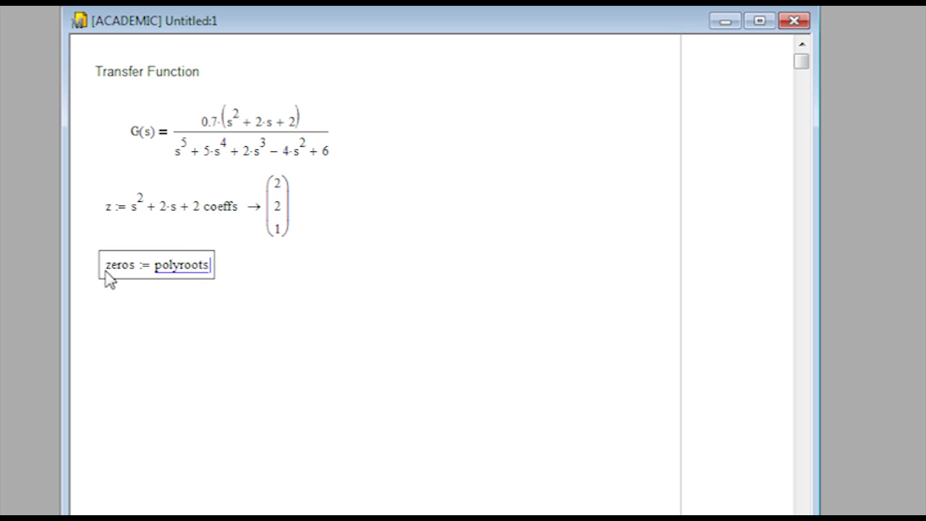
# - Display zeros = (−1 − i, −1 + i) and select the G(s) denominator for copying
pyautogui.click(254, 273)
pyautogui.write('roots :')
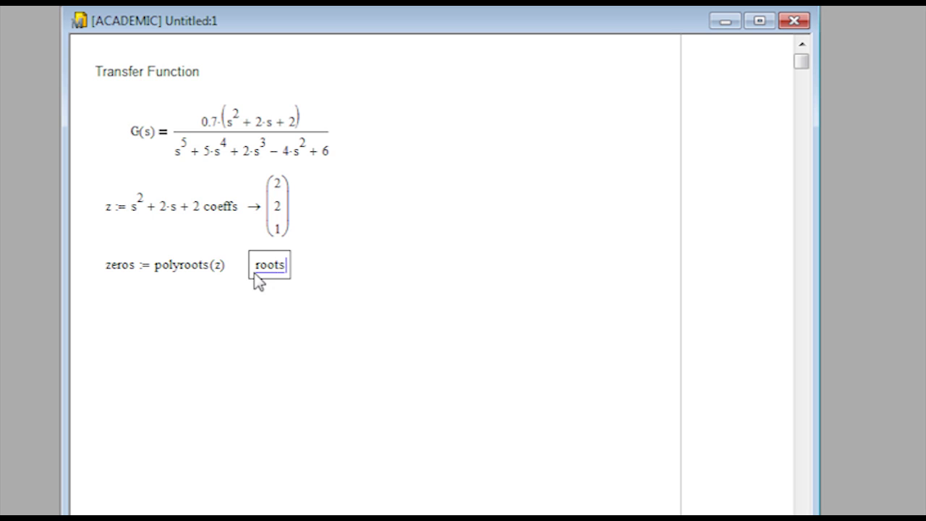
pyautogui.press('BackSpace')
pyautogui.press('BackSpace')
pyautogui.press('BackSpace')
pyautogui.press('BackSpace')
pyautogui.press('BackSpace')
pyautogui.press('BackSpace')
pyautogui.write('zeros=')
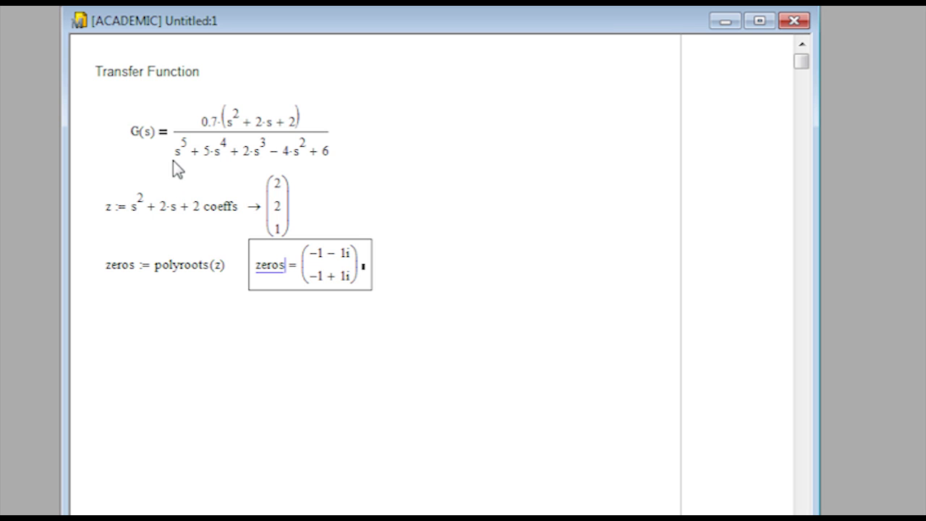
pyautogui.moveTo(178, 158); pyautogui.dragTo(323, 159)
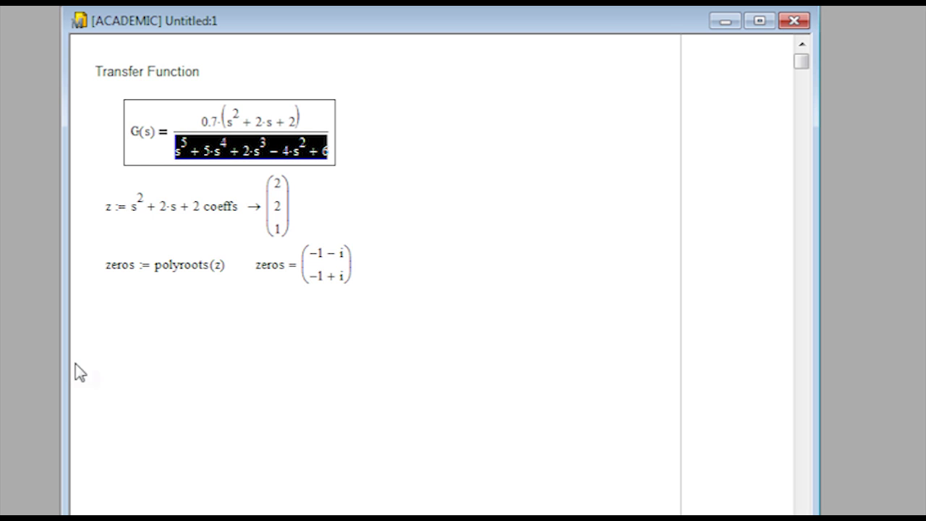
# - Define p := s⁵+5·s⁴+2·s³−4·s²+6 coeffs, yielding (6, 0, −4, 2, 5, 1)
pyautogui.click(111, 343)
pyautogui.write('p ')
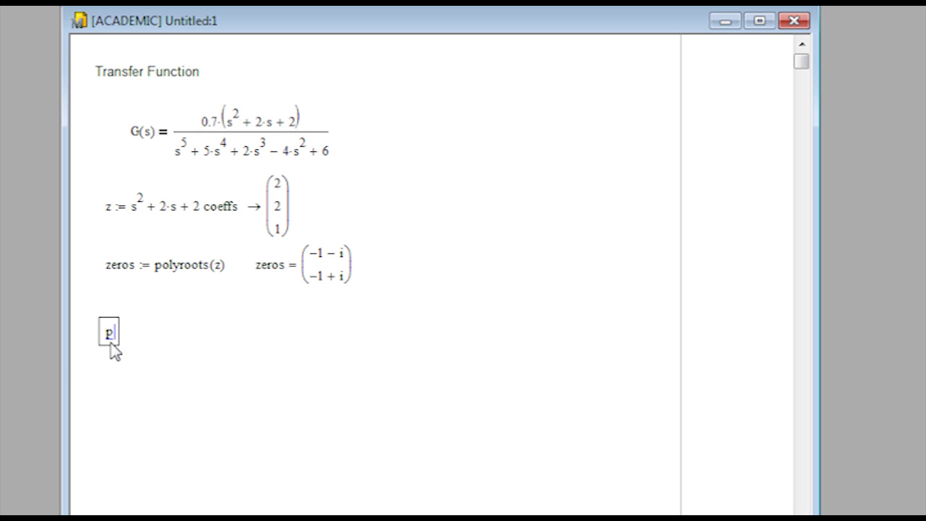
pyautogui.write(':=')
pyautogui.hotkey('ctrl', 'v')
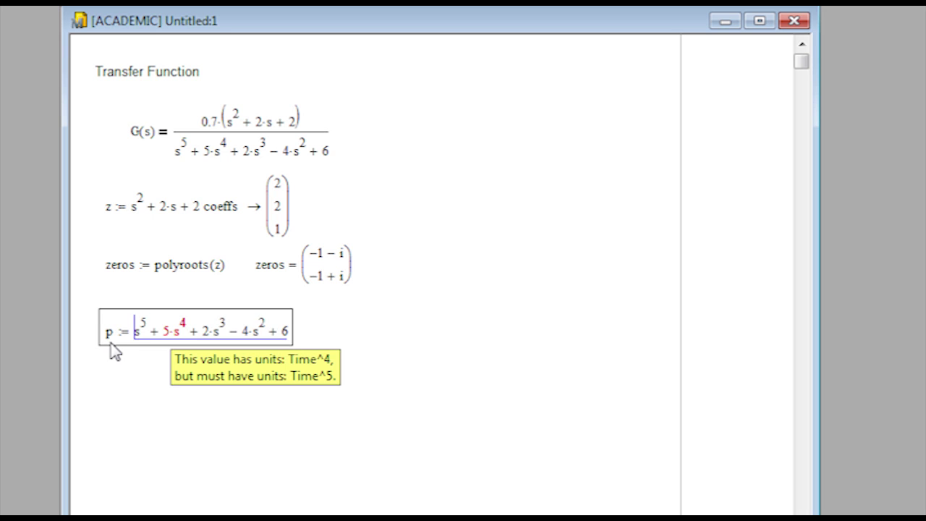
pyautogui.click(285, 328)
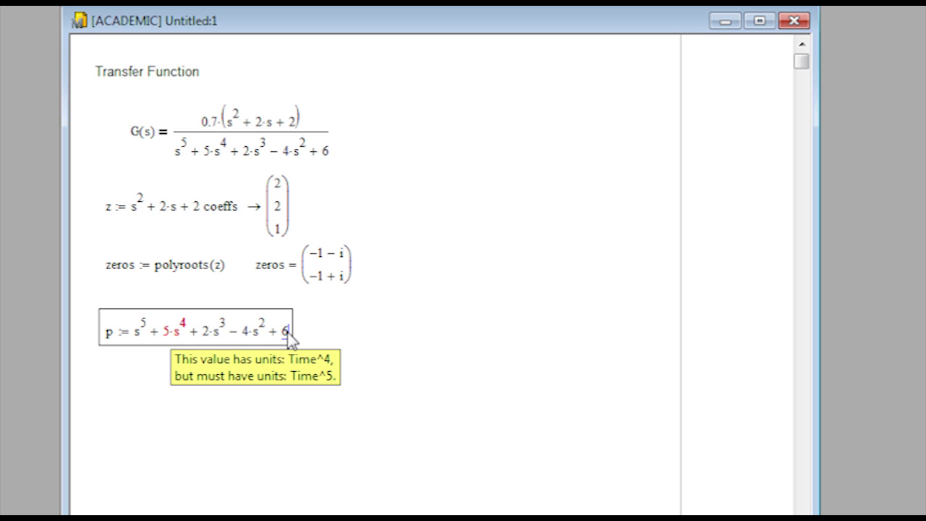
pyautogui.hotkey('ctrl', 'shift', '.')
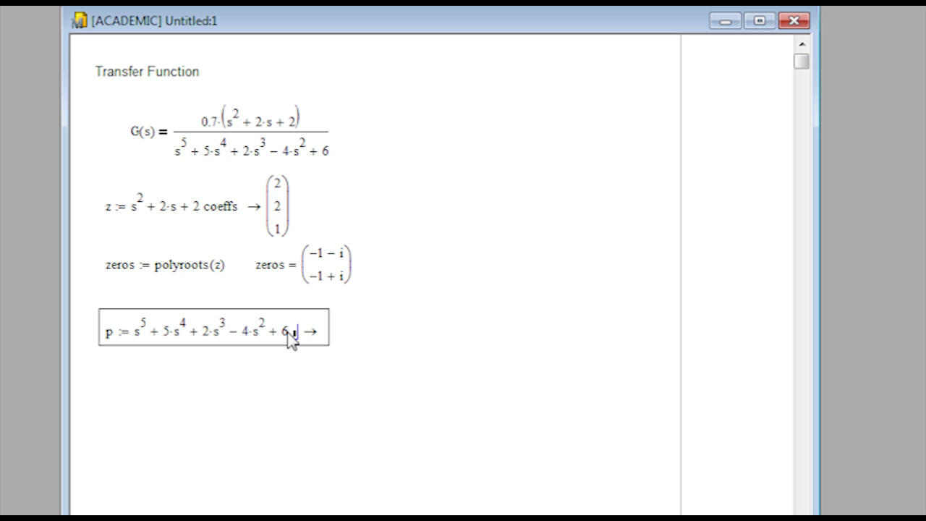
pyautogui.write('coeffs')
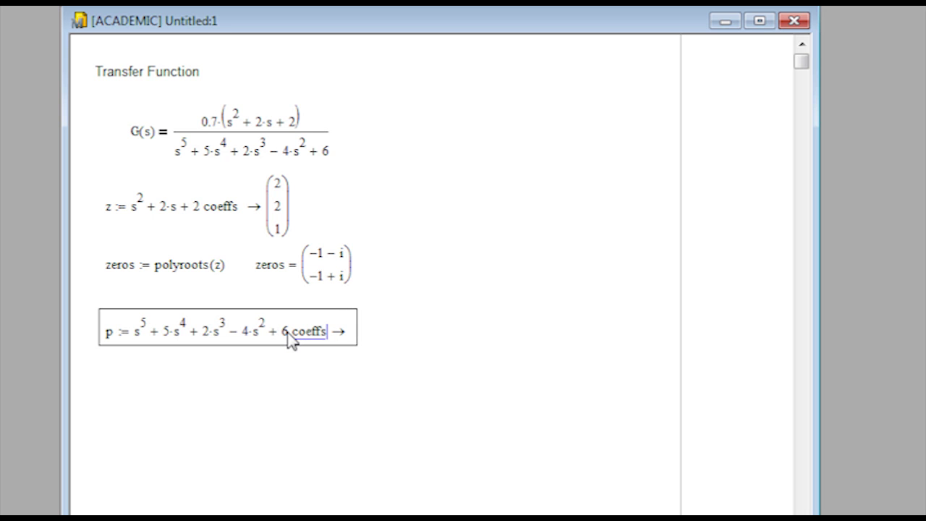
pyautogui.press('Return')
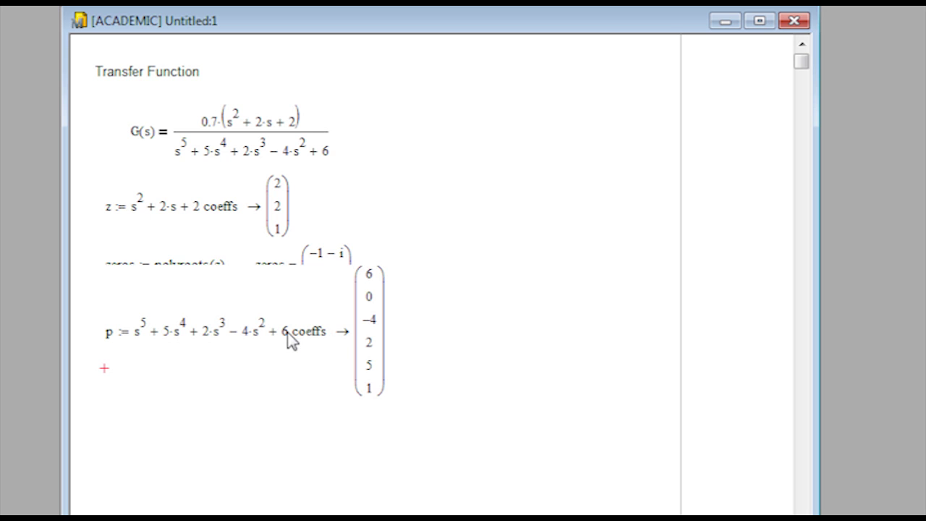
pyautogui.click(88, 307)
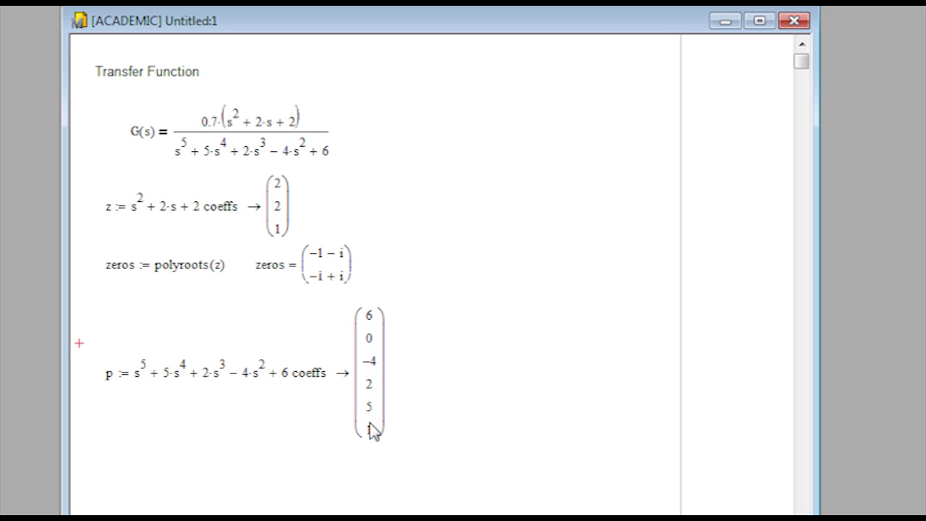
# - Define poles := polyroots(p) below p's coefficients
pyautogui.click(107, 499)
pyautogui.write('poles ')
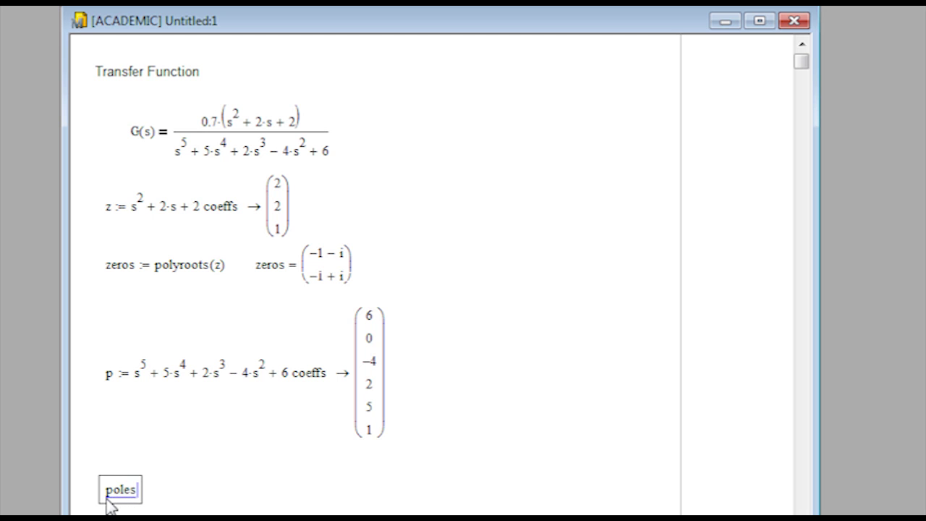
pyautogui.write(':= poly')
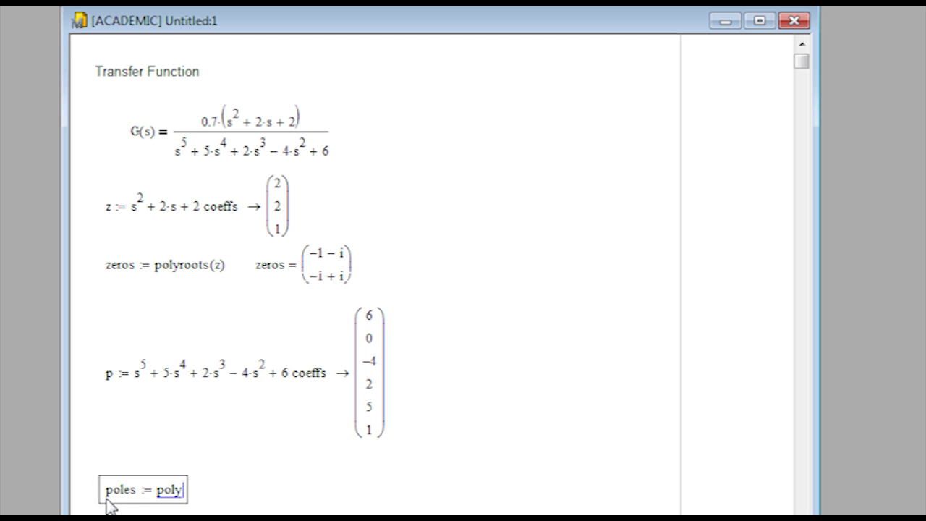
pyautogui.write('roo')
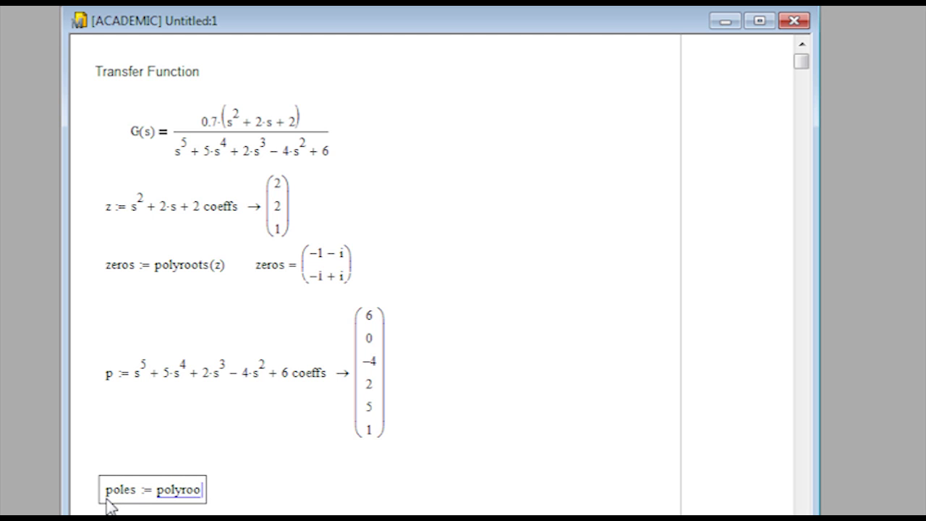
pyautogui.write('ts(p')
pyautogui.press('space')
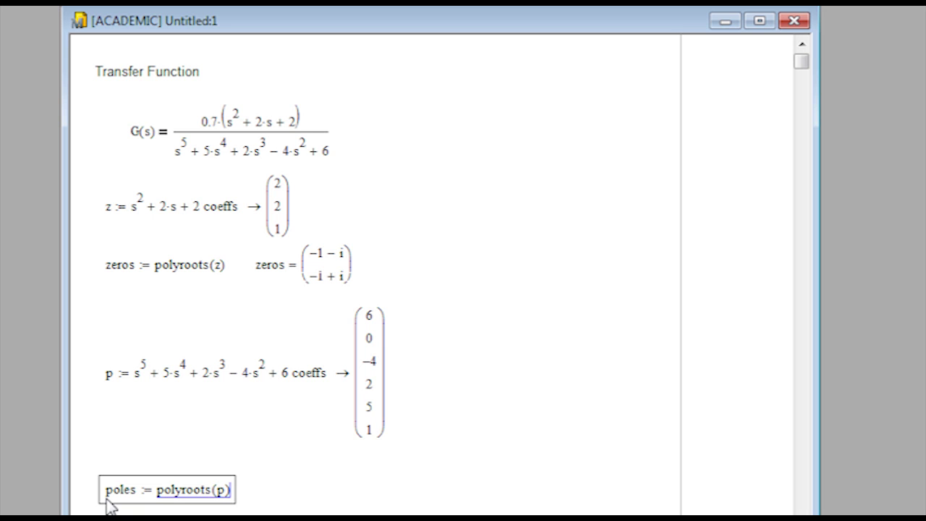
pyautogui.click(163, 514)
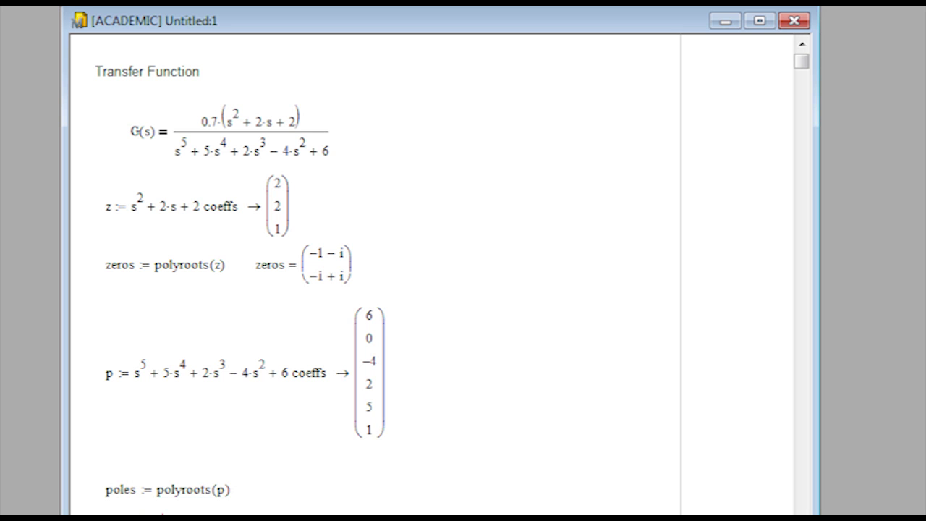
# - Show poles = −4.345, −1.083 ± 0.585i, 0.756 ± 0.583i
pyautogui.scroll(-5, 90, 297)
pyautogui.click(104, 291)
pyautogui.write('poles ')
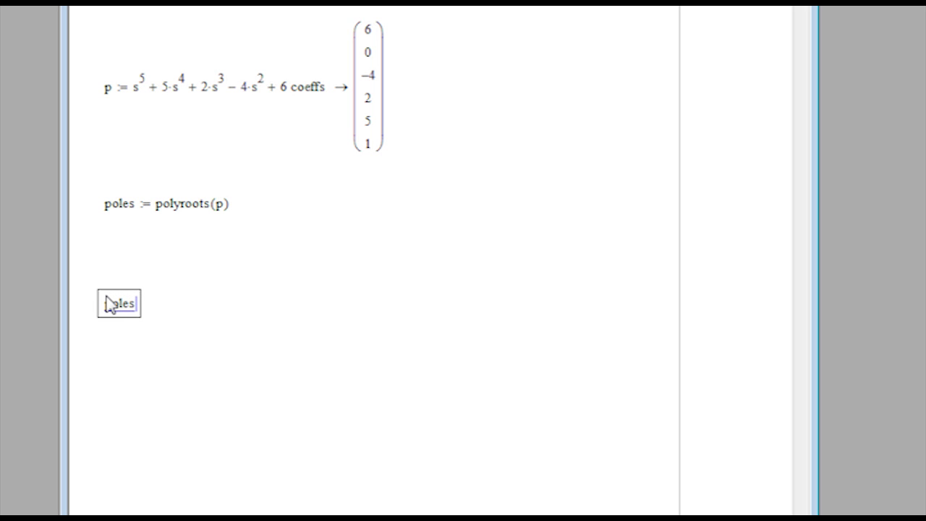
pyautogui.write('=')
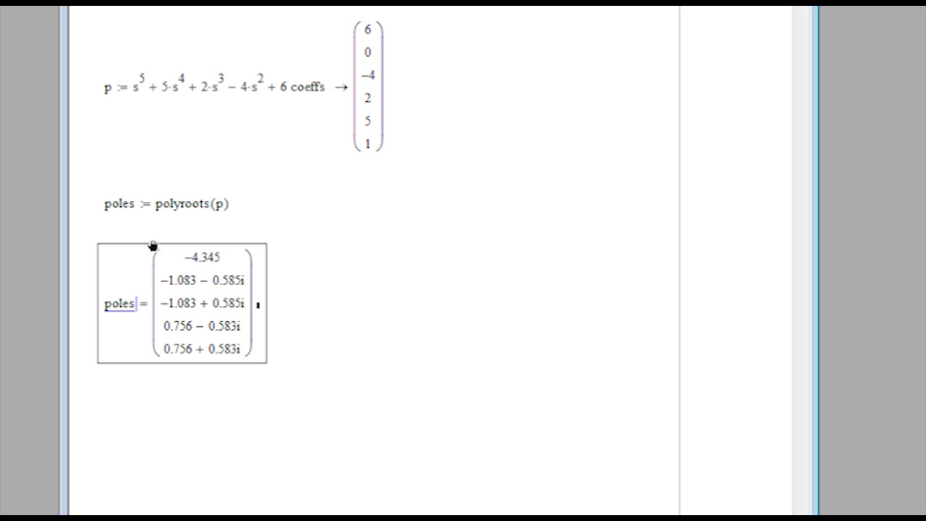
pyautogui.click(153, 432)
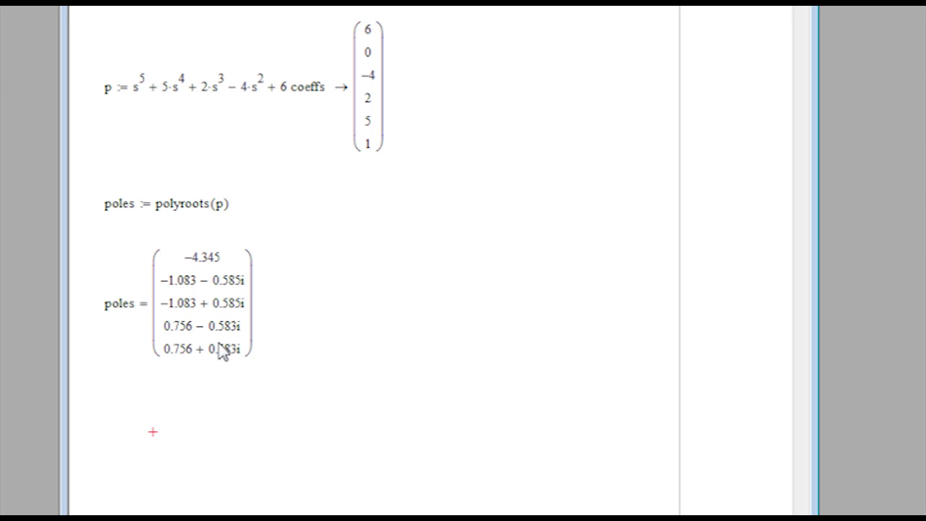
# - Insert an X-Y plot below the poles and enlarge its frame
pyautogui.hotkey('shift', '2')
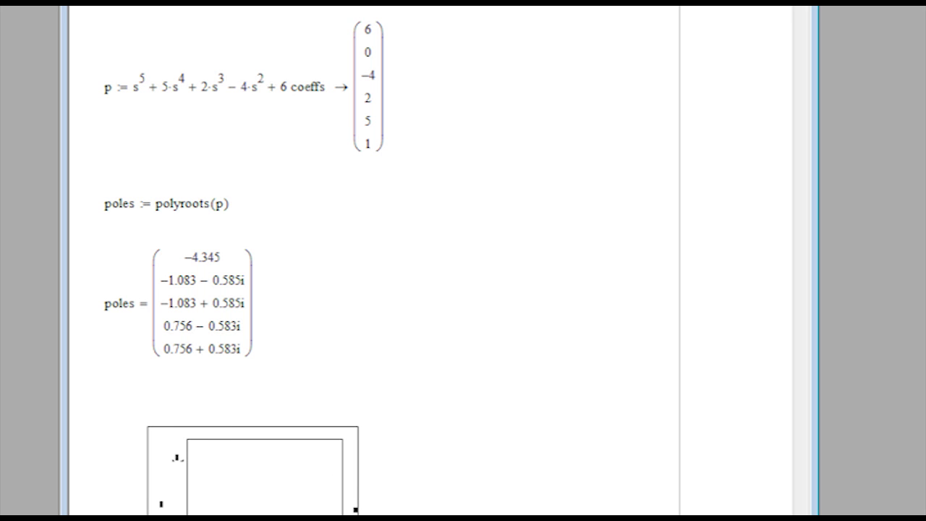
pyautogui.scroll(-5, 362, 290)
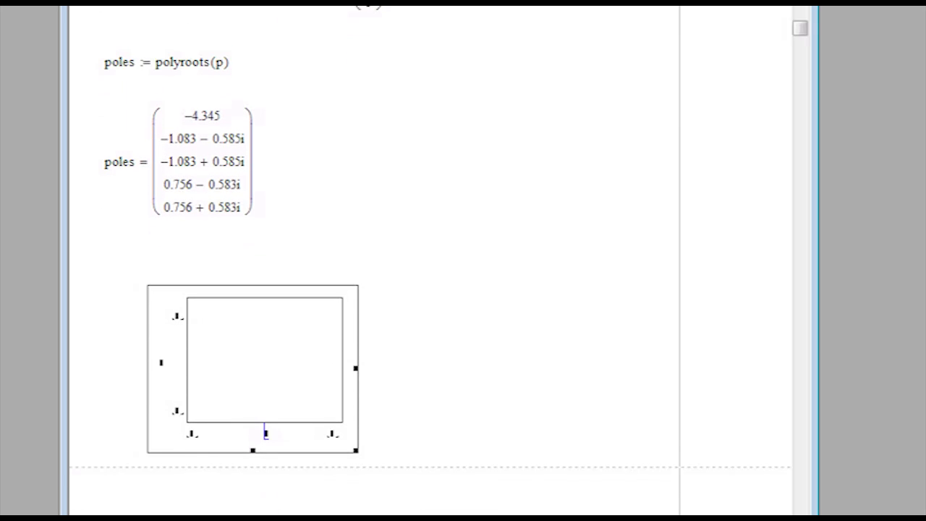
pyautogui.moveTo(356, 400); pyautogui.dragTo(588, 467)
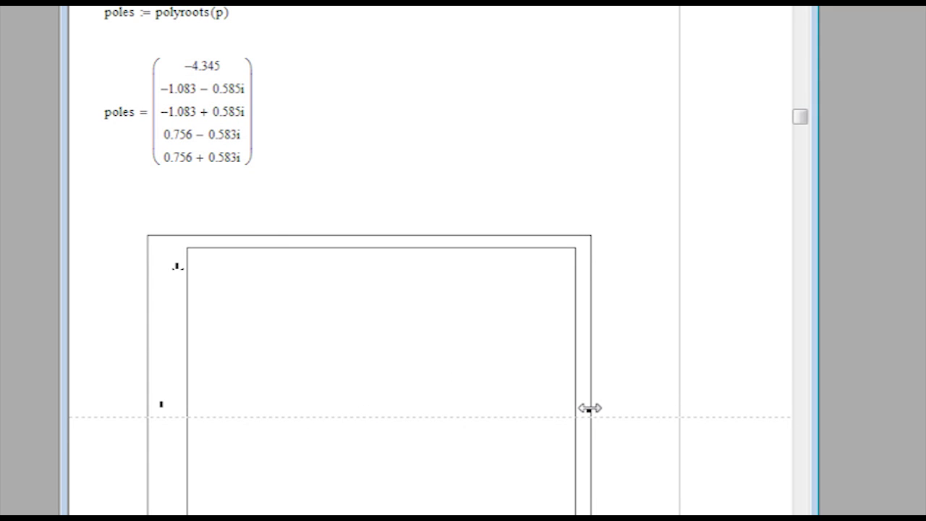
pyautogui.moveTo(590, 408); pyautogui.dragTo(627, 407)
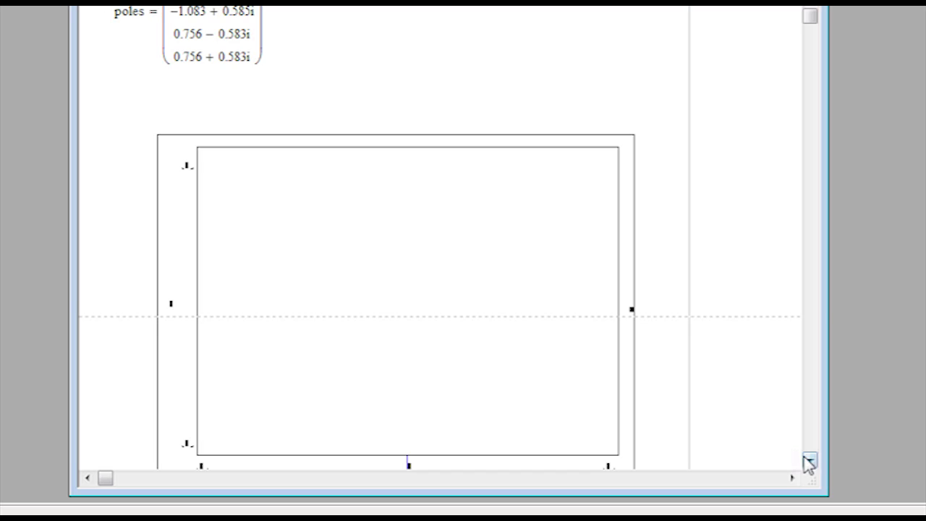
pyautogui.scroll(-3, 810, 463)
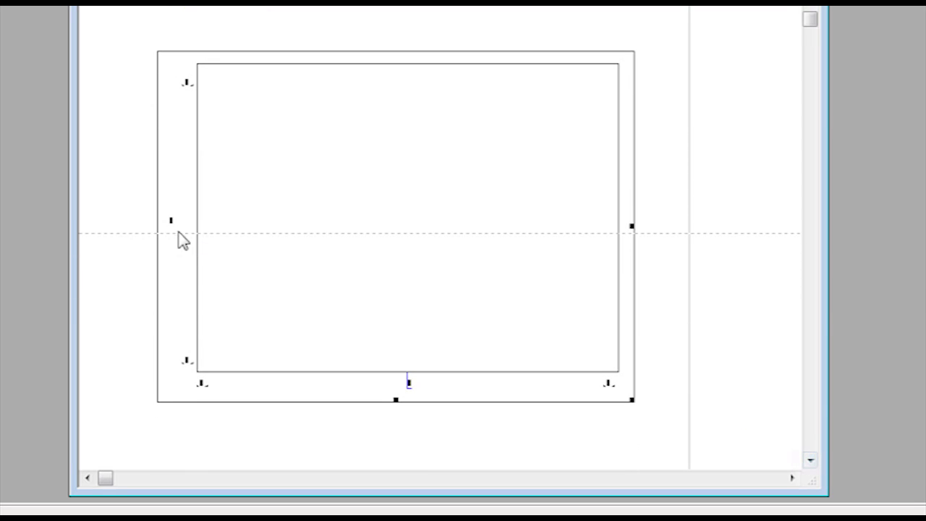
# - Plot Im(poles) on the vertical axis against Re(poles) on the horizontal axis
pyautogui.click(172, 222)
pyautogui.write('Im(')
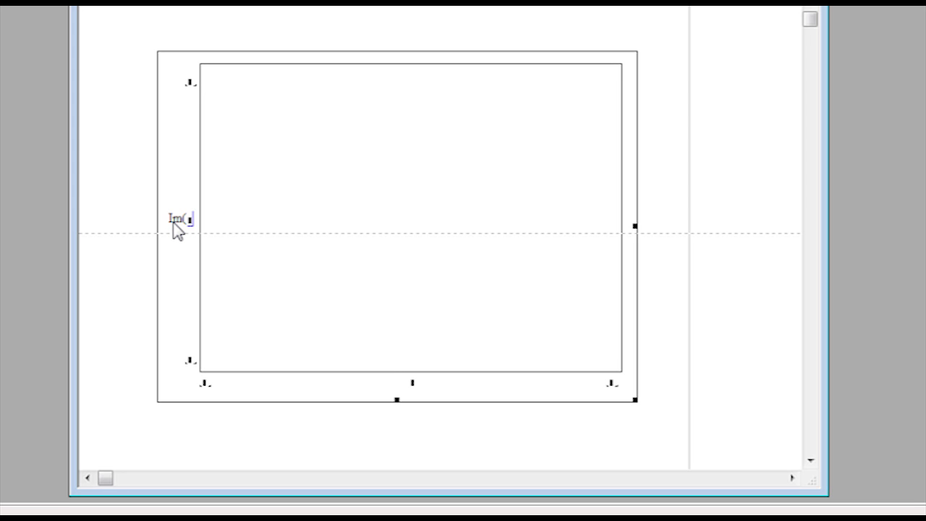
pyautogui.write('poles')
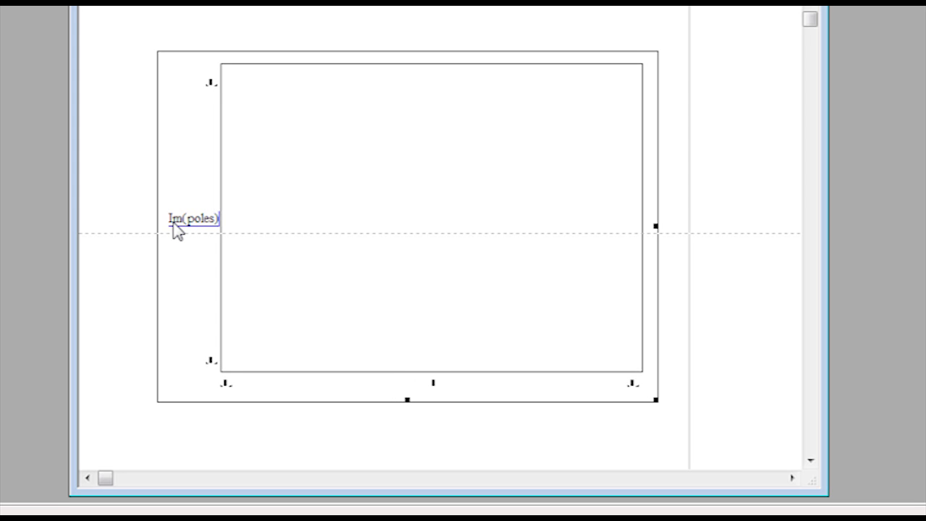
pyautogui.click(434, 382)
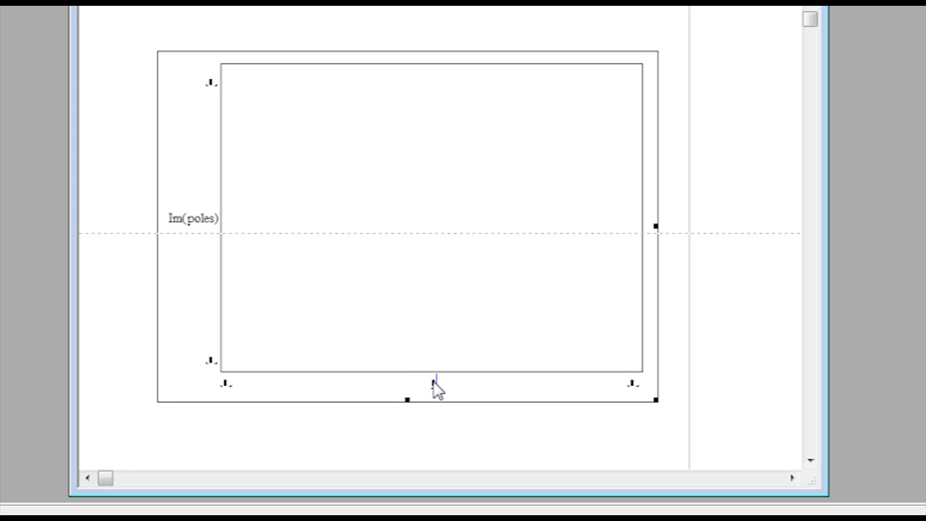
pyautogui.write('Re(poles)')
pyautogui.click(425, 434)
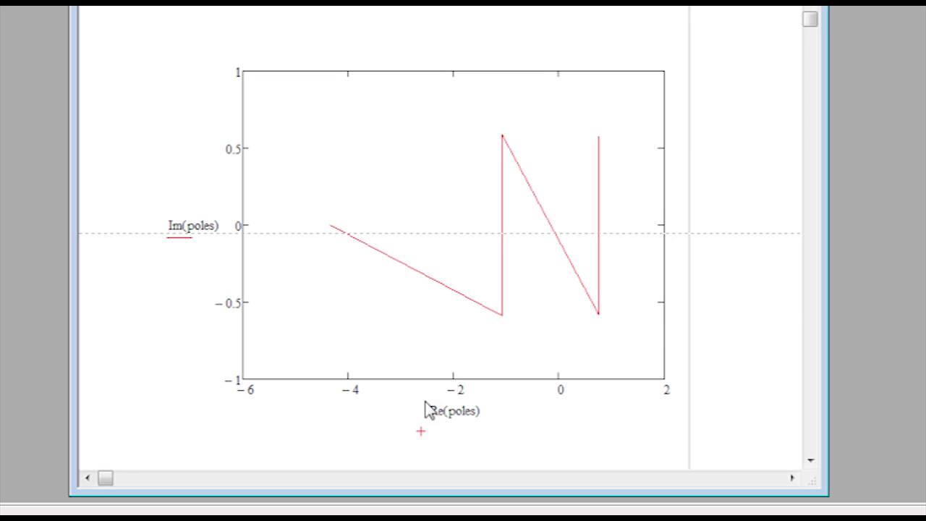
# - Format trace 1 with no line and X symbols of weight 2, then apply
pyautogui.doubleClick(456, 394)
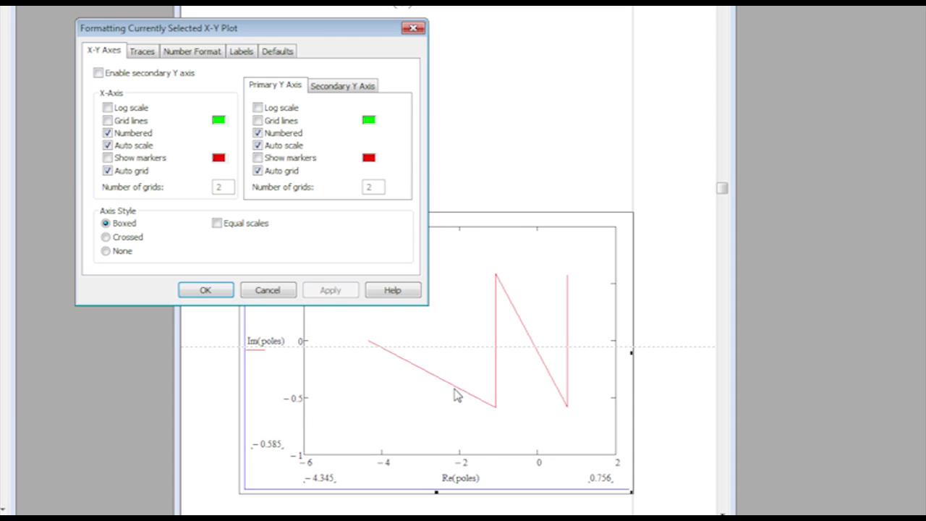
pyautogui.click(140, 53)
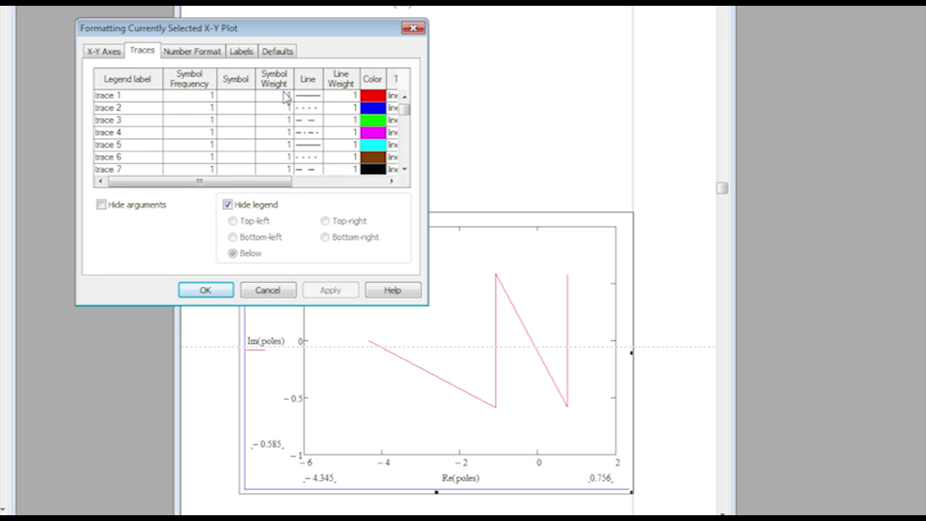
pyautogui.click(306, 96)
pyautogui.click(316, 96)
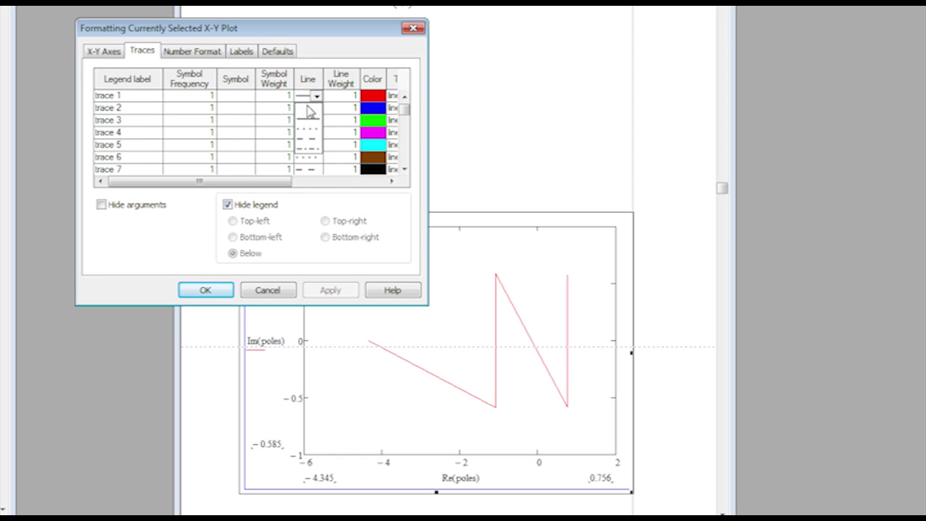
pyautogui.click(306, 108)
pyautogui.click(239, 96)
pyautogui.click(248, 96)
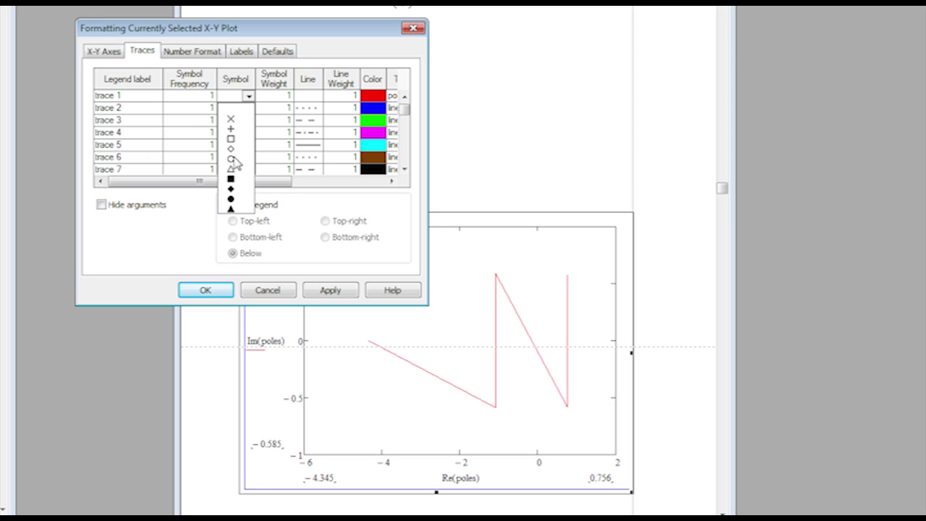
pyautogui.click(232, 119)
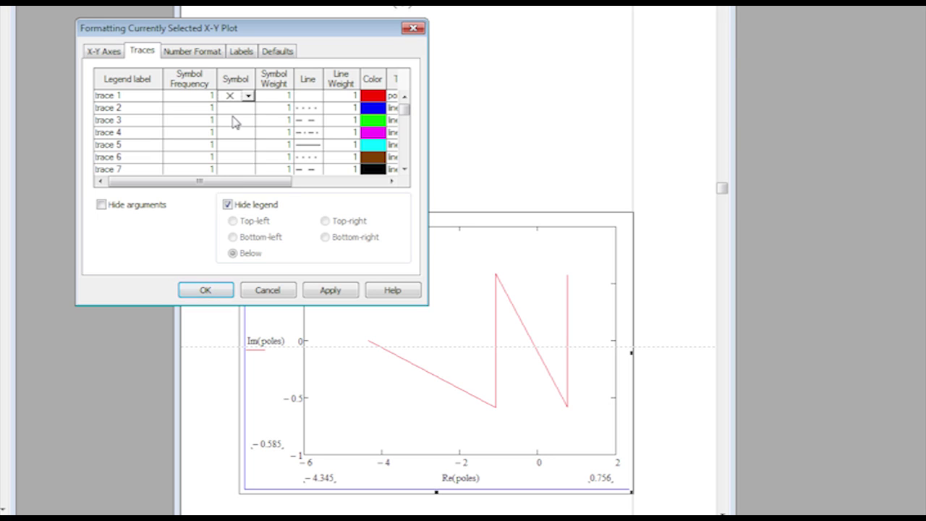
pyautogui.click(286, 96)
pyautogui.click(272, 120)
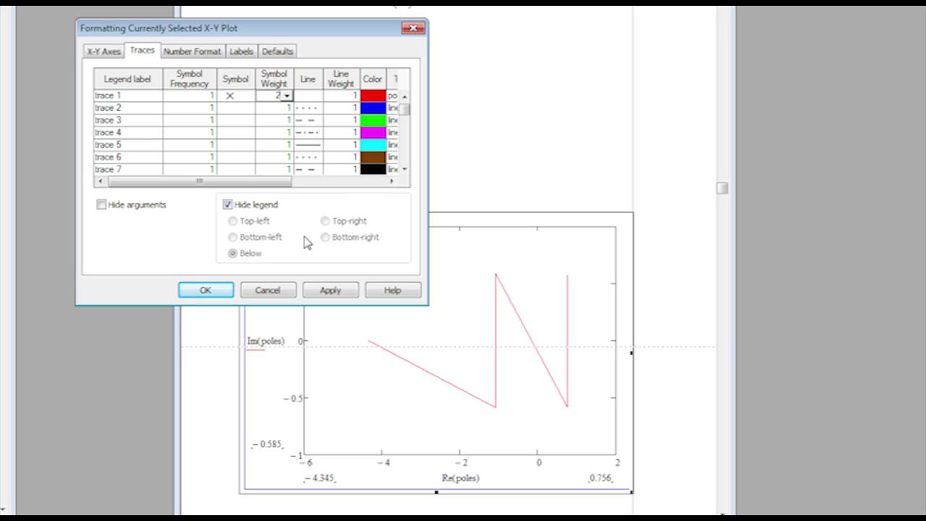
pyautogui.click(325, 290)
pyautogui.click(223, 293)
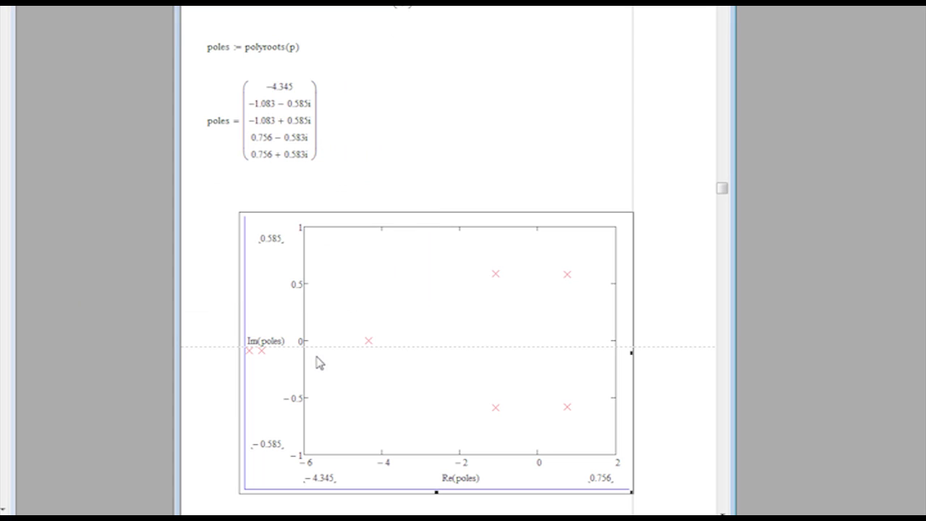